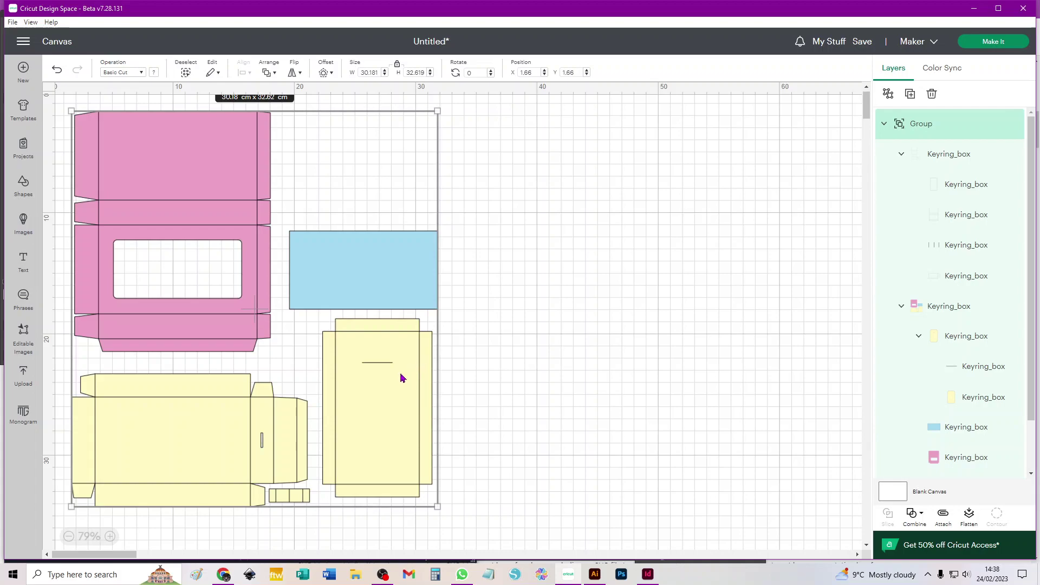
Step: Move the whole keyring box group about 13 cm right and 2 cm down on the canvas
drag(242, 193, 402, 216)
click(693, 267)
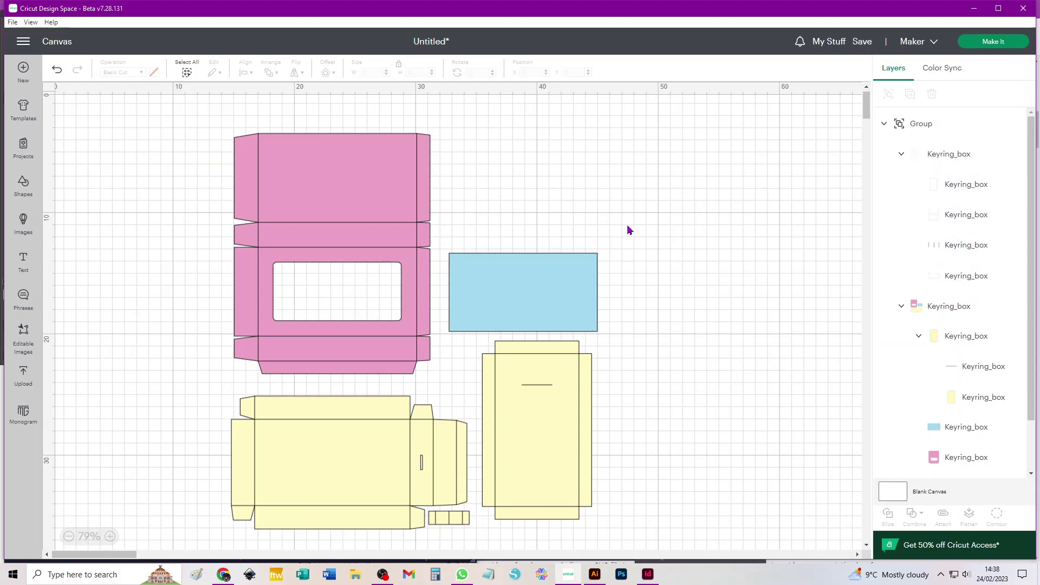
Step: Examine the two Keyring_box subgroups inside the main group and the layers each one contains
click(954, 163)
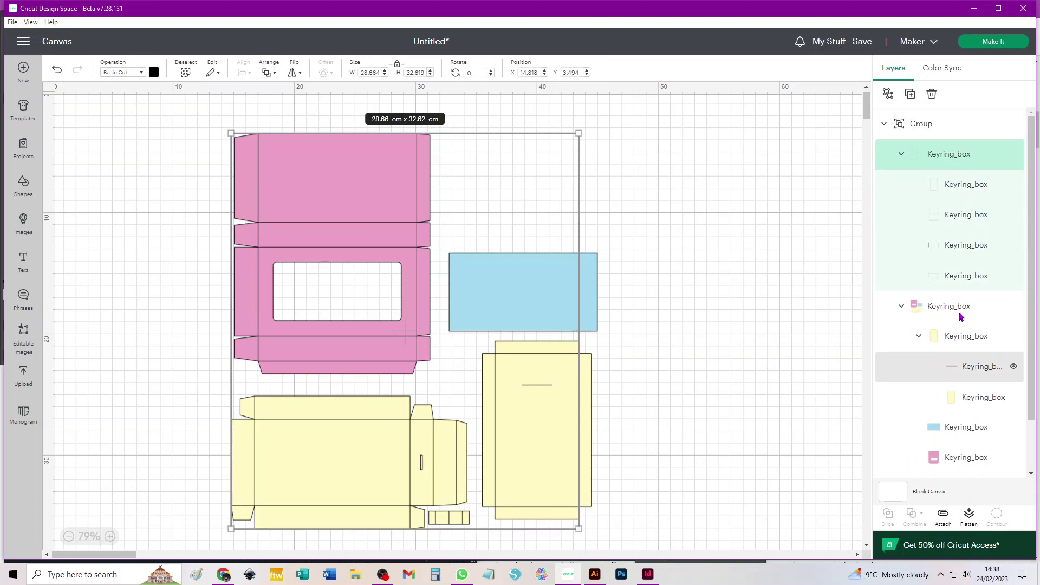
click(796, 137)
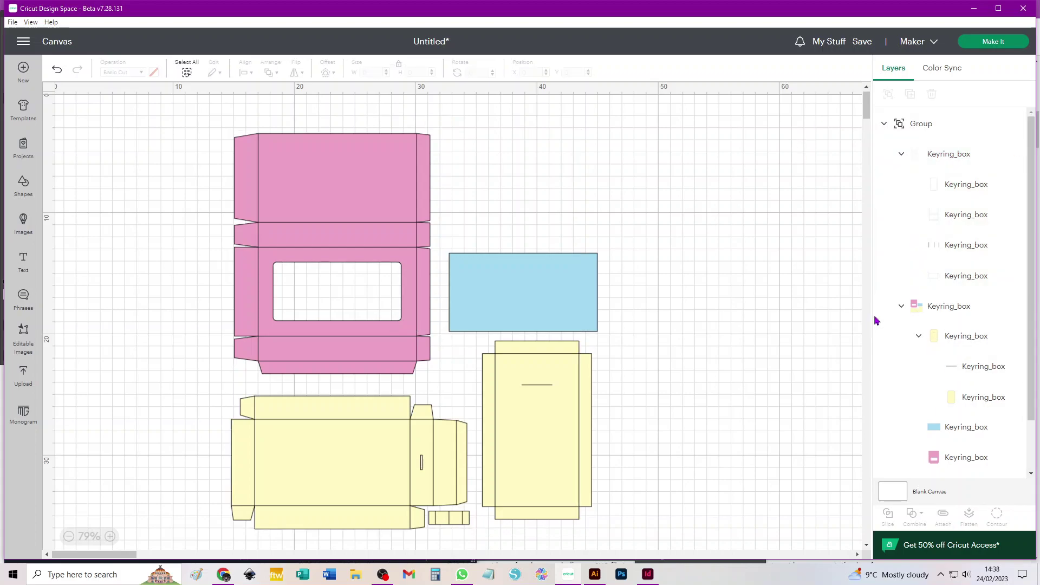
click(902, 308)
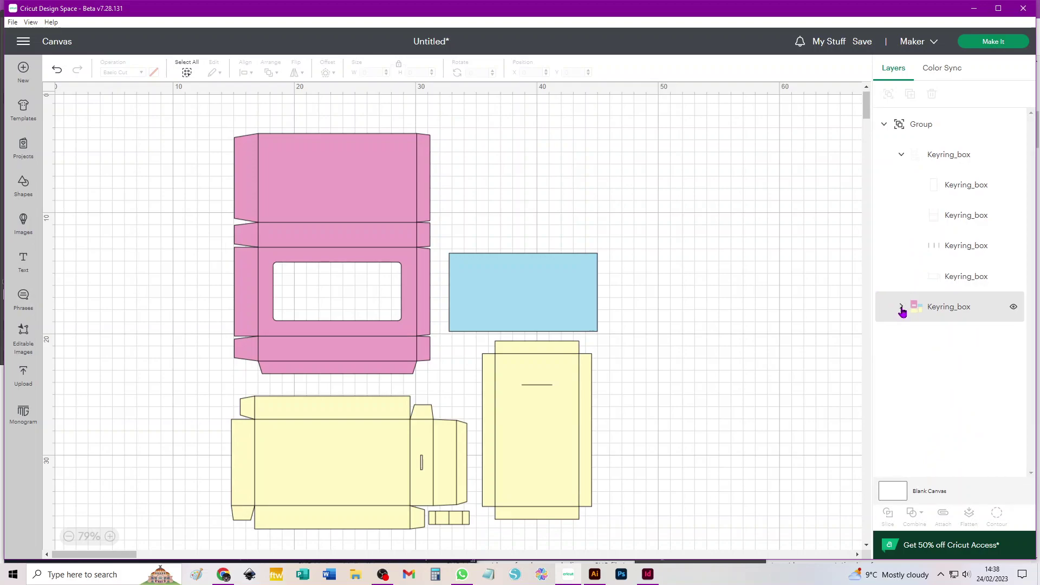
click(901, 308)
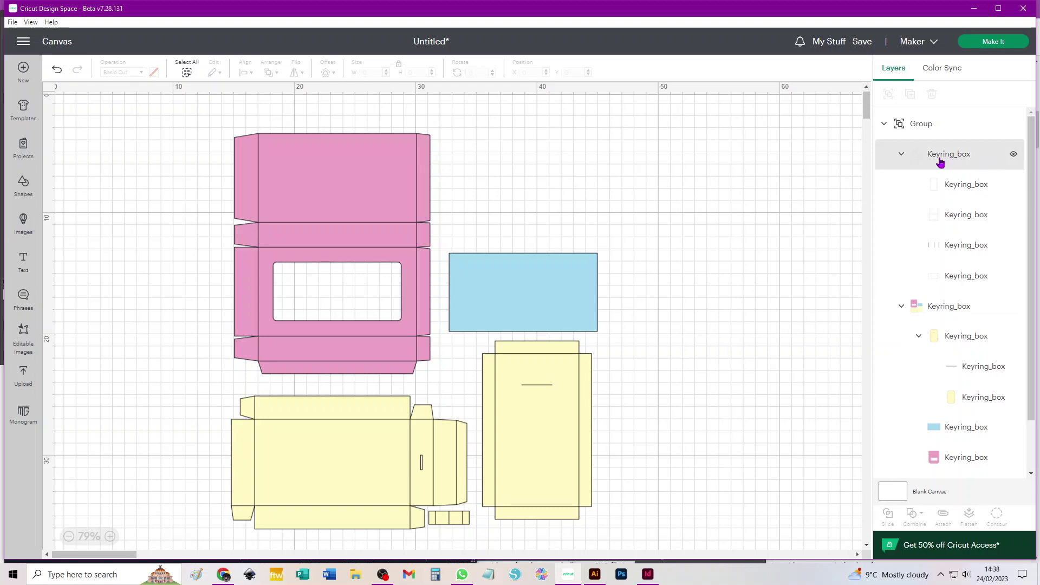
click(902, 156)
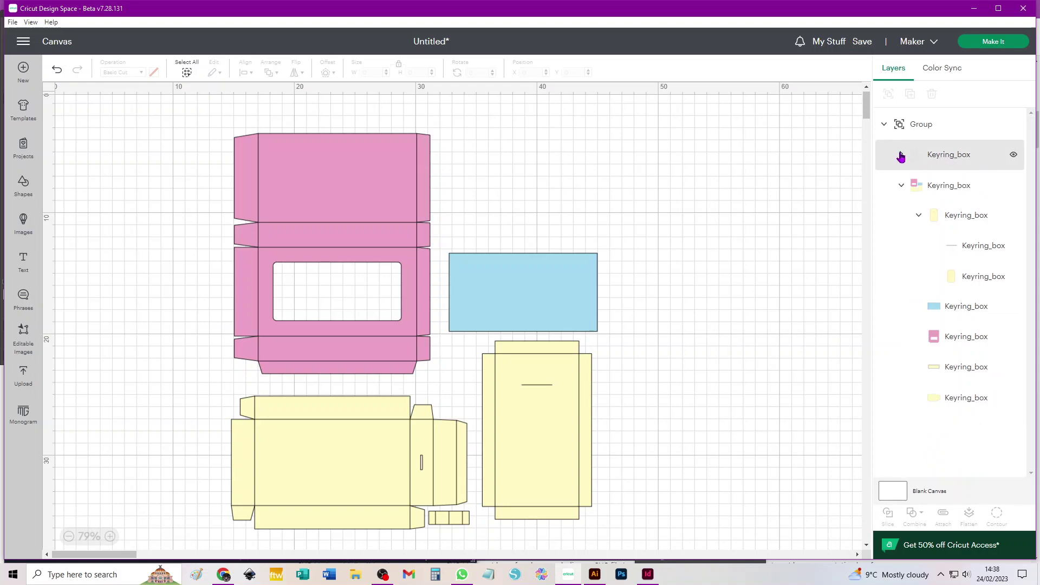
click(901, 156)
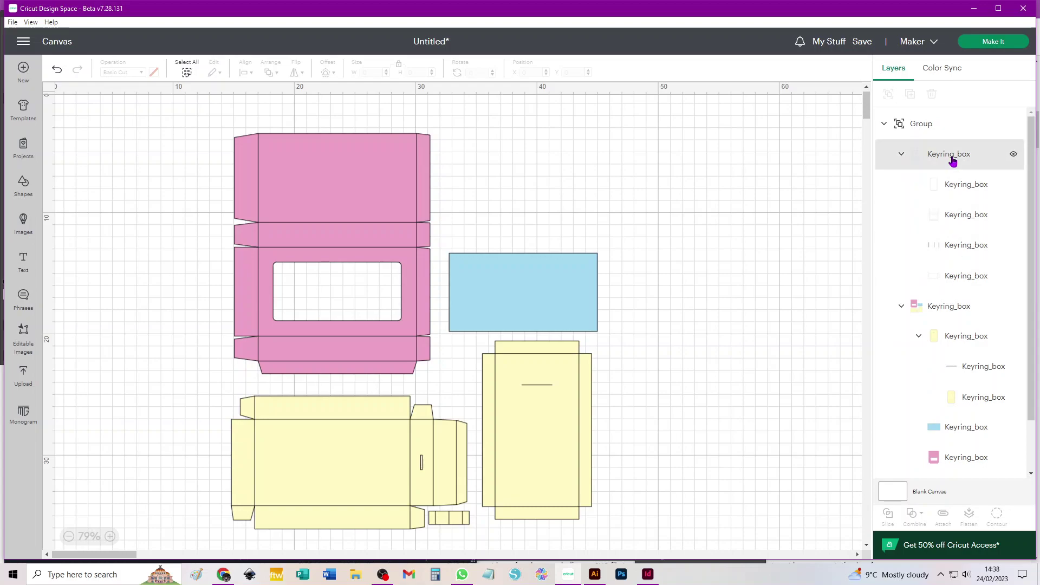
click(884, 125)
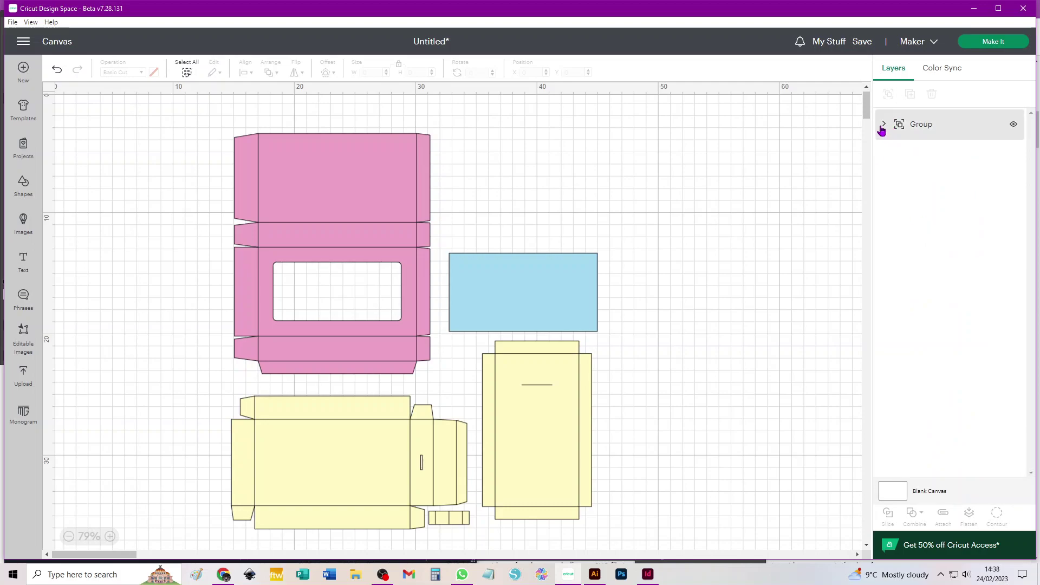
click(885, 126)
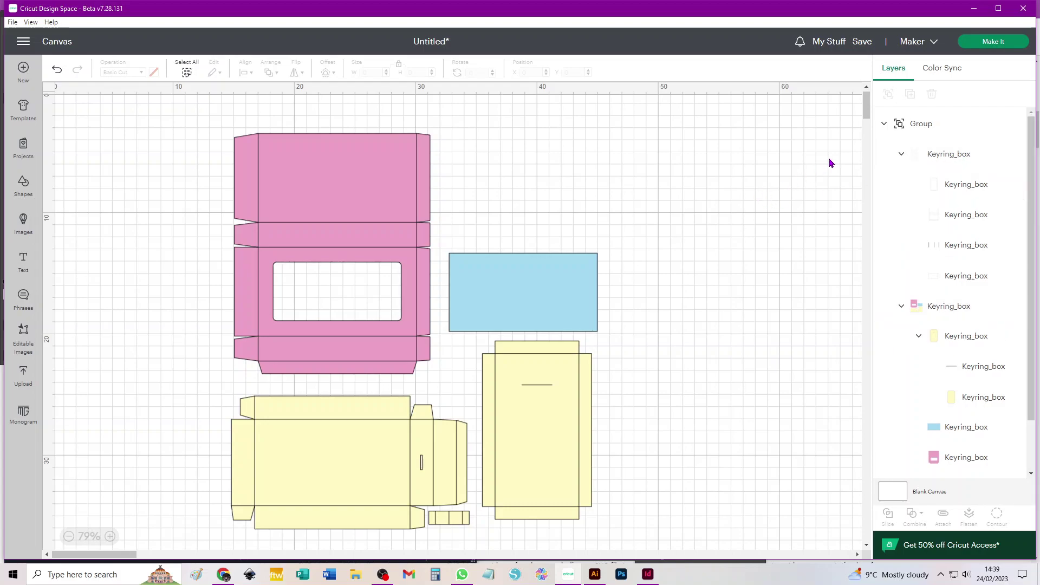
Step: Change the operation of the subgroup holding the fold lines from Basic Cut to Score
click(952, 162)
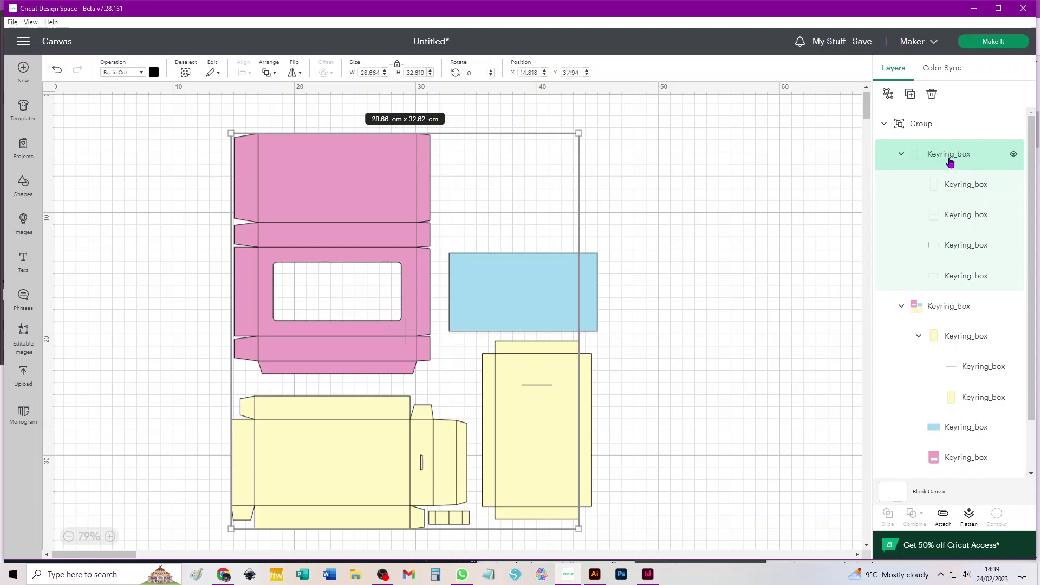
click(119, 76)
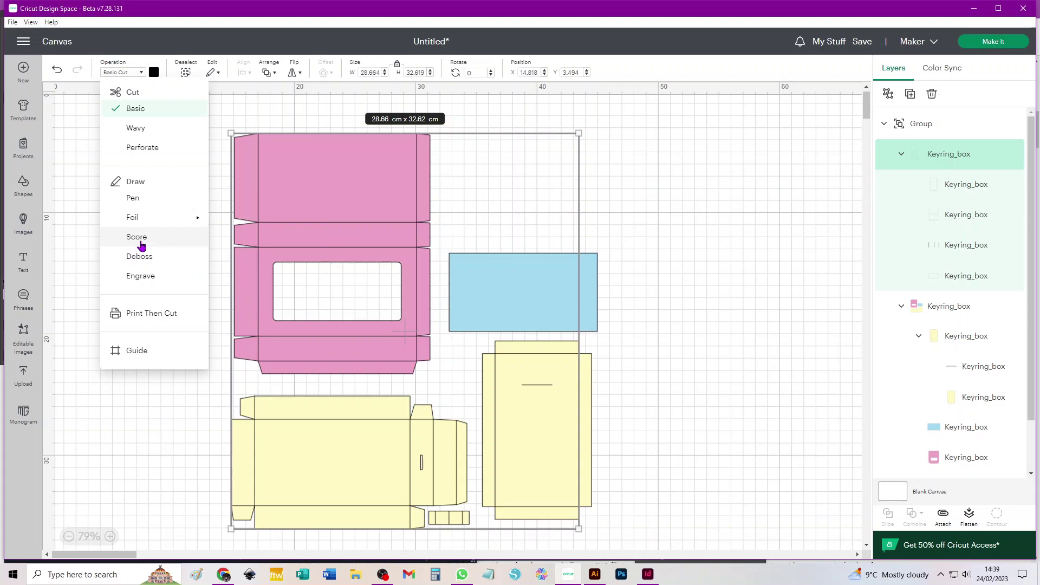
click(141, 241)
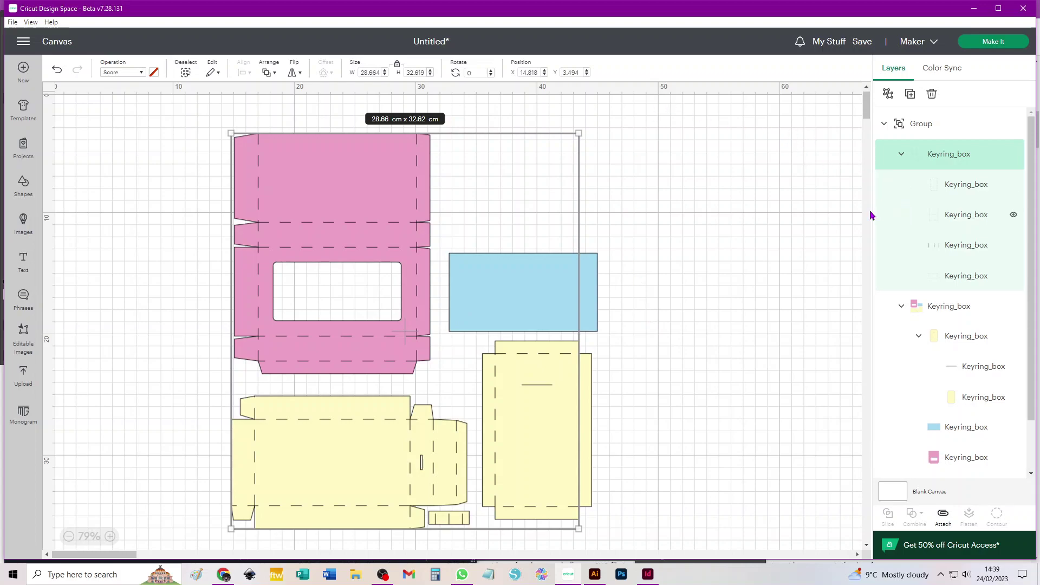
Step: Ungroup the score-line subgroup and the coloured-shapes subgroup within the main group
click(889, 95)
click(727, 226)
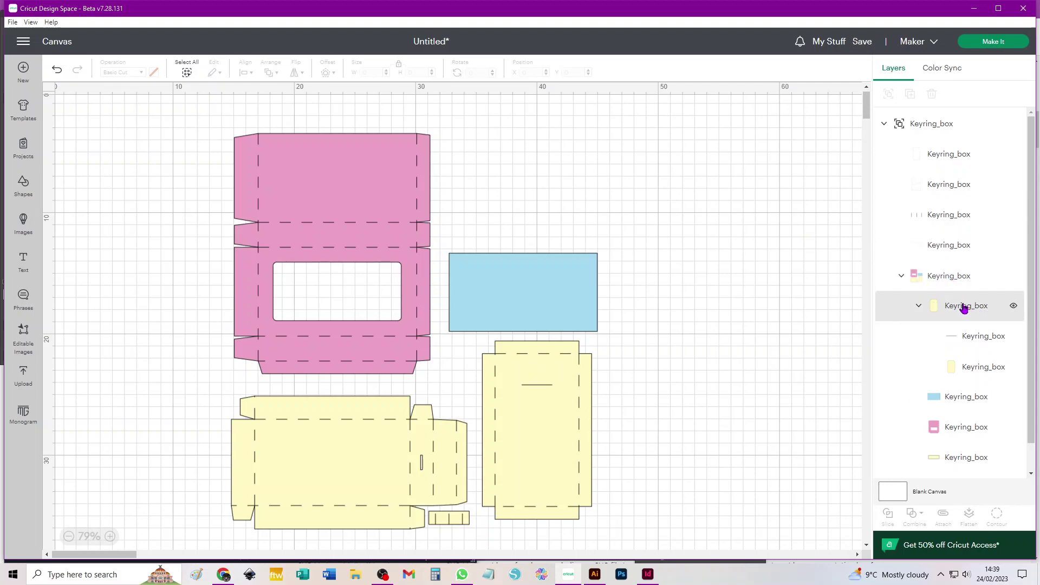
click(956, 276)
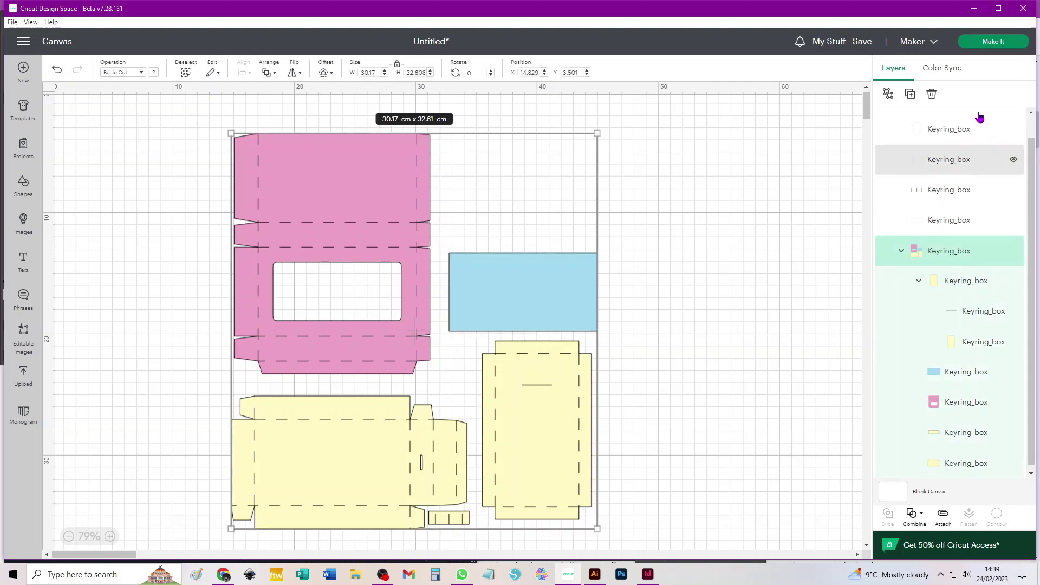
click(889, 96)
click(748, 222)
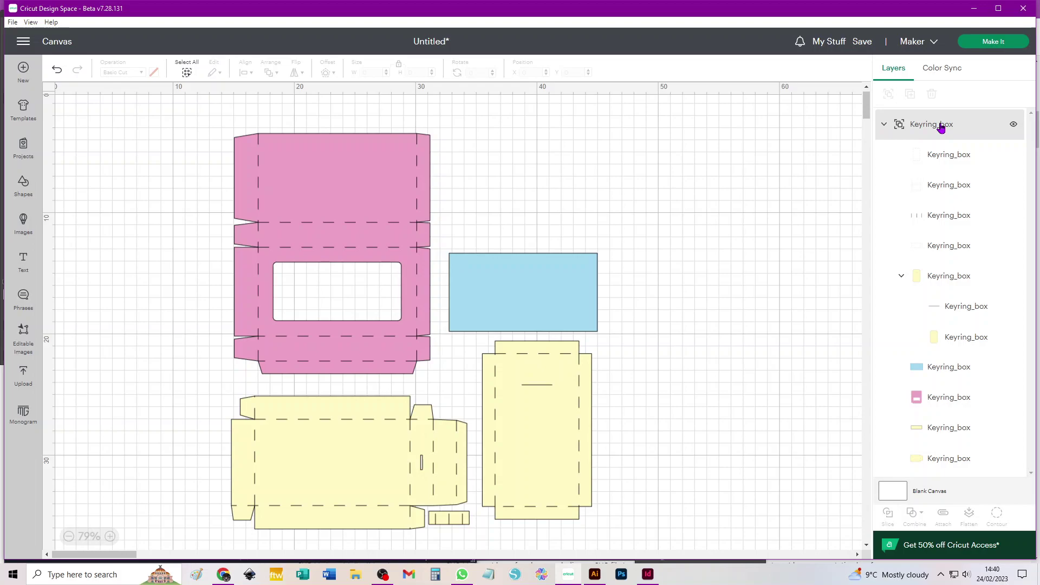
Step: Ungroup the remaining outer Keyring_box group so its layers are independent
drag(747, 140, 185, 526)
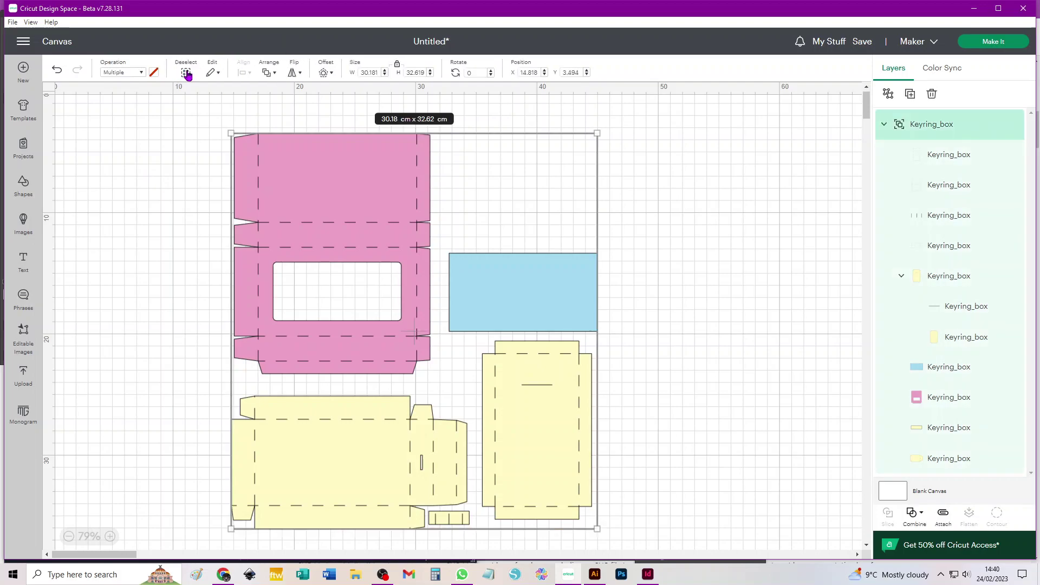
click(742, 162)
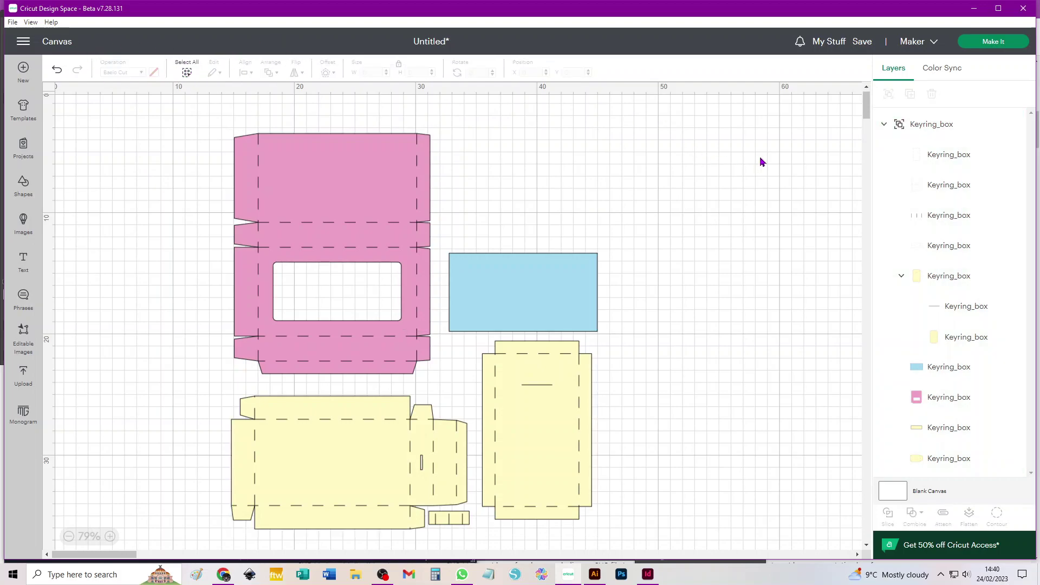
click(923, 125)
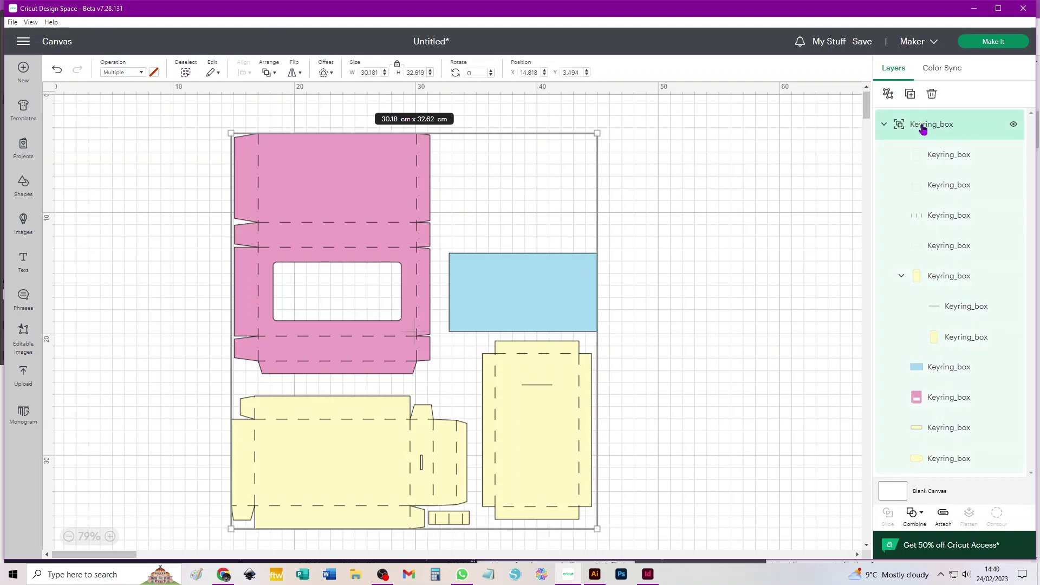
click(889, 95)
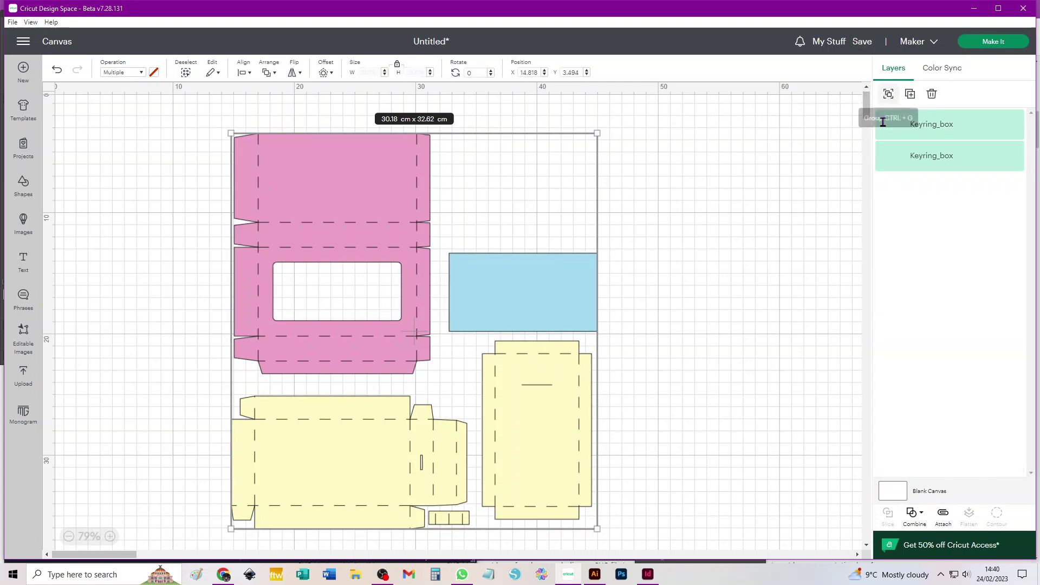
click(746, 180)
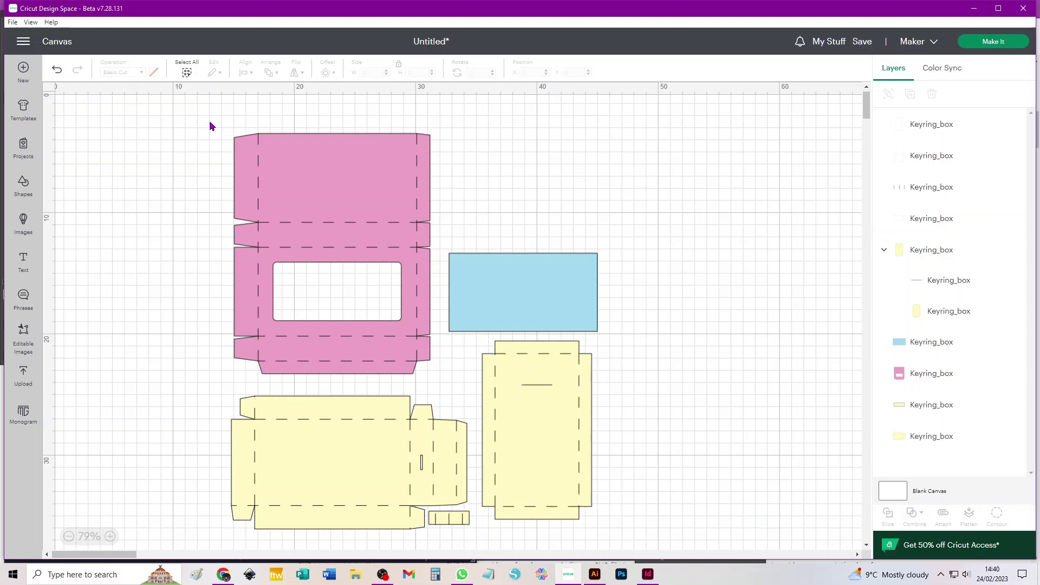
Step: Attach the pink box to its score lines and move the piece near the canvas origin
drag(211, 121, 433, 381)
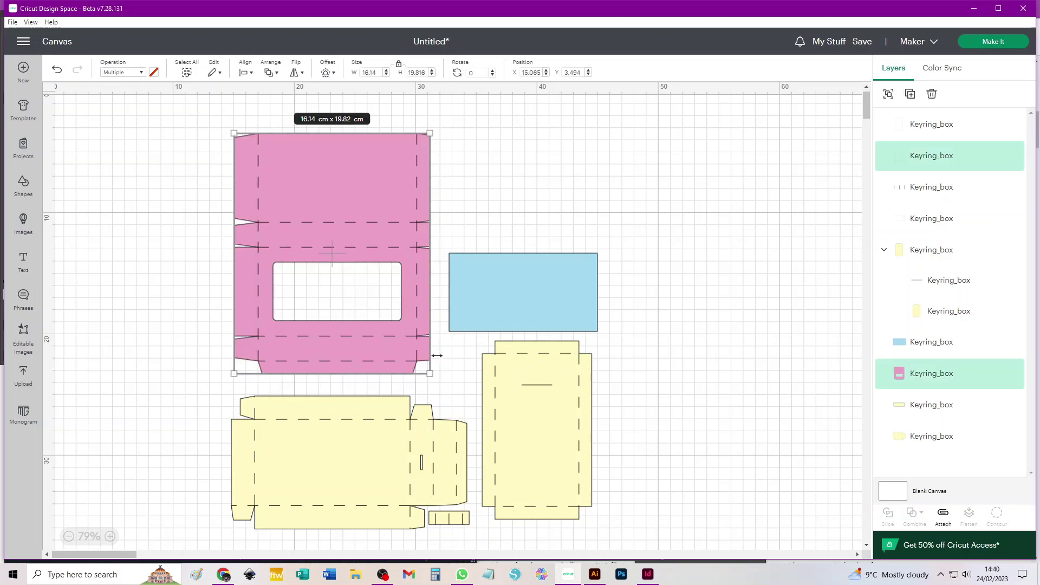
click(946, 516)
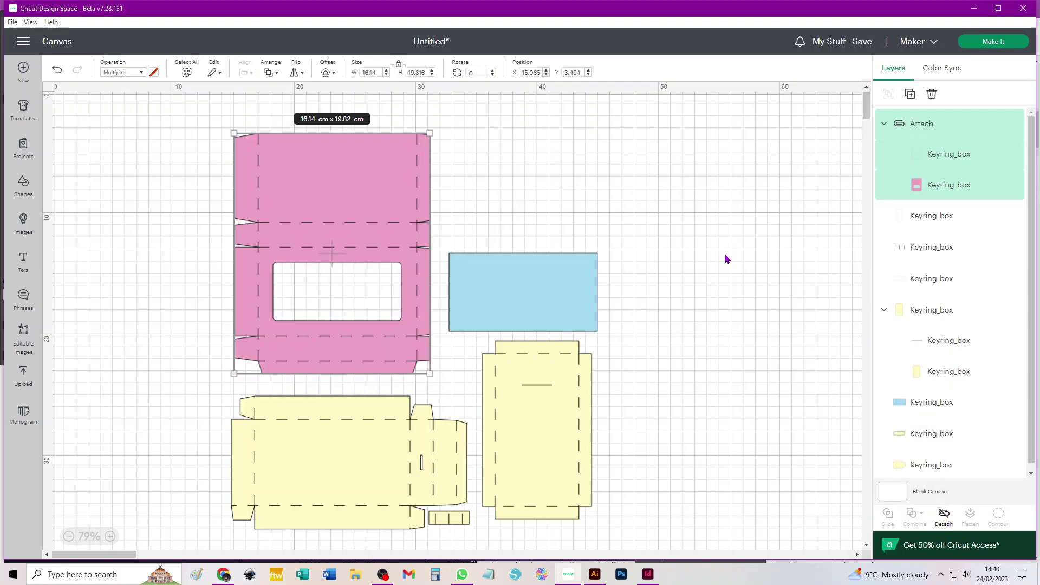
click(651, 217)
drag(321, 183, 211, 163)
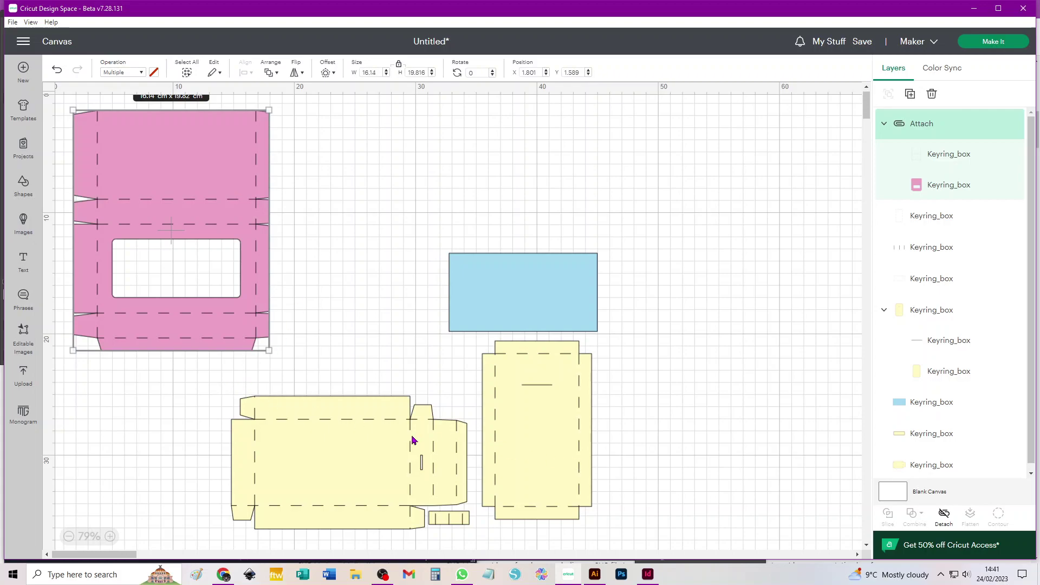
Step: Attach the tall yellow piece to its score lines, and separately attach the wide yellow box and small strip to theirs
drag(629, 344, 478, 543)
click(943, 515)
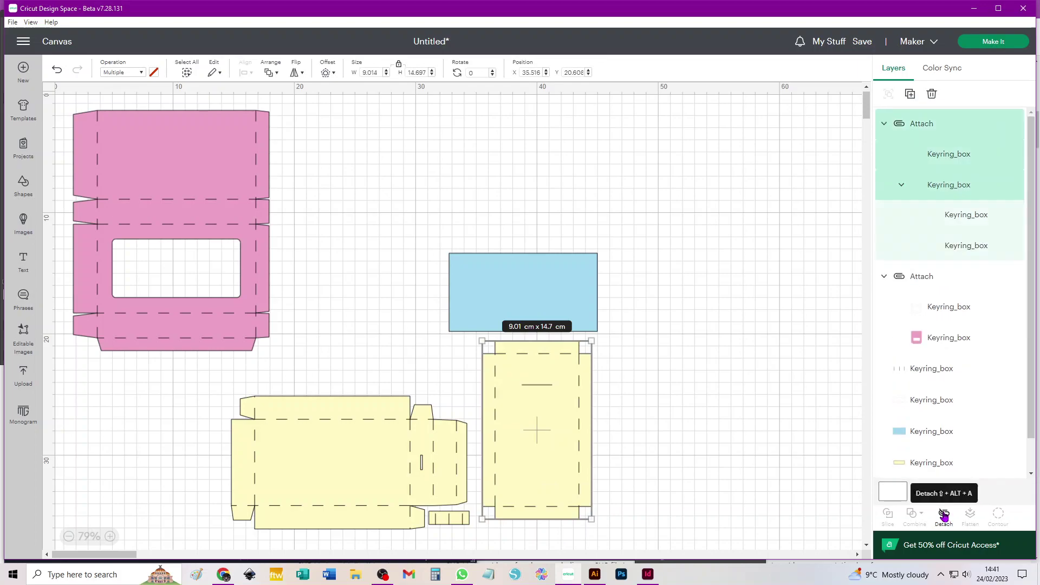
drag(174, 399, 471, 532)
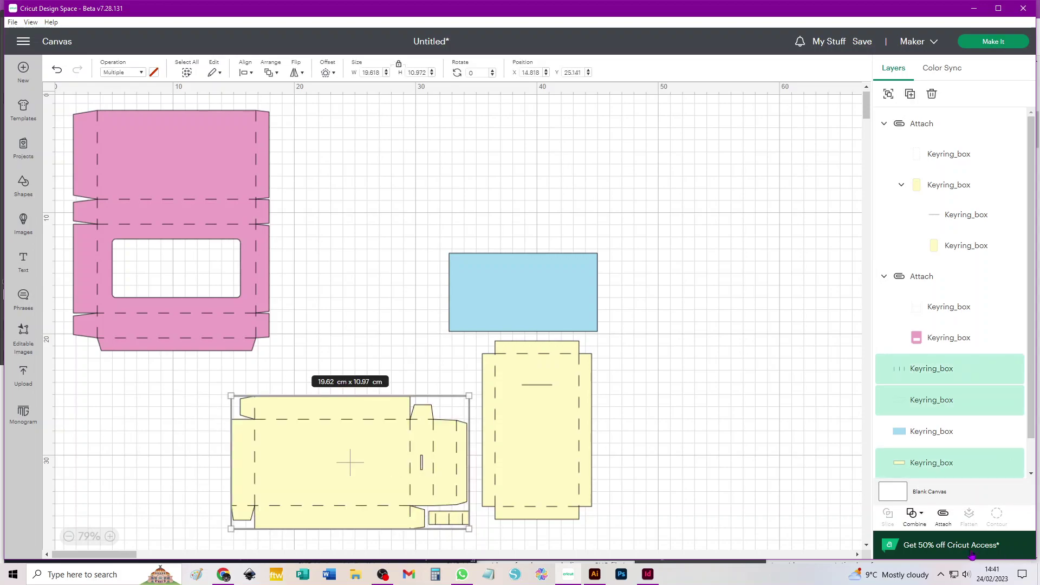
click(943, 516)
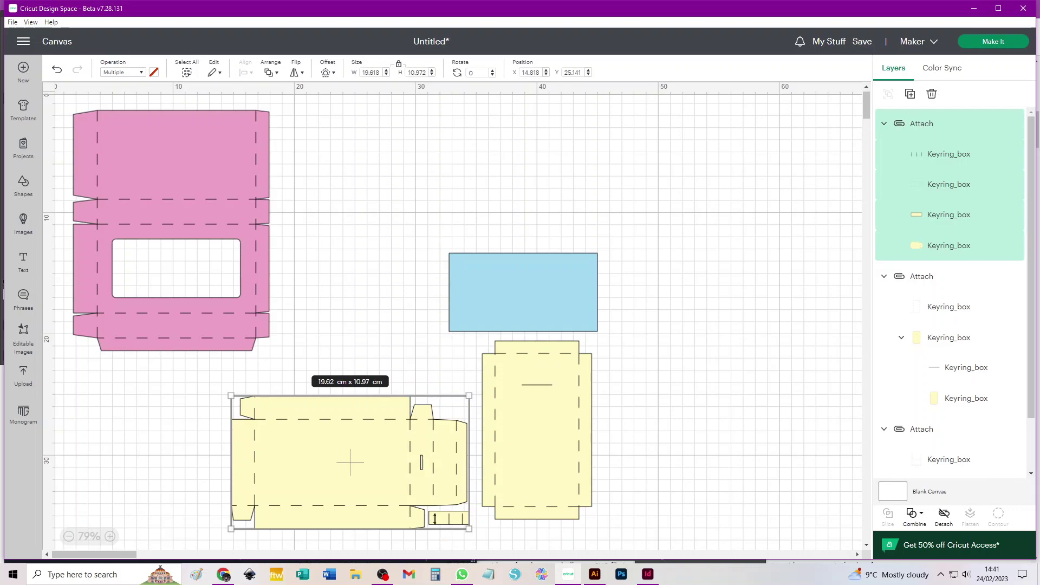
click(708, 313)
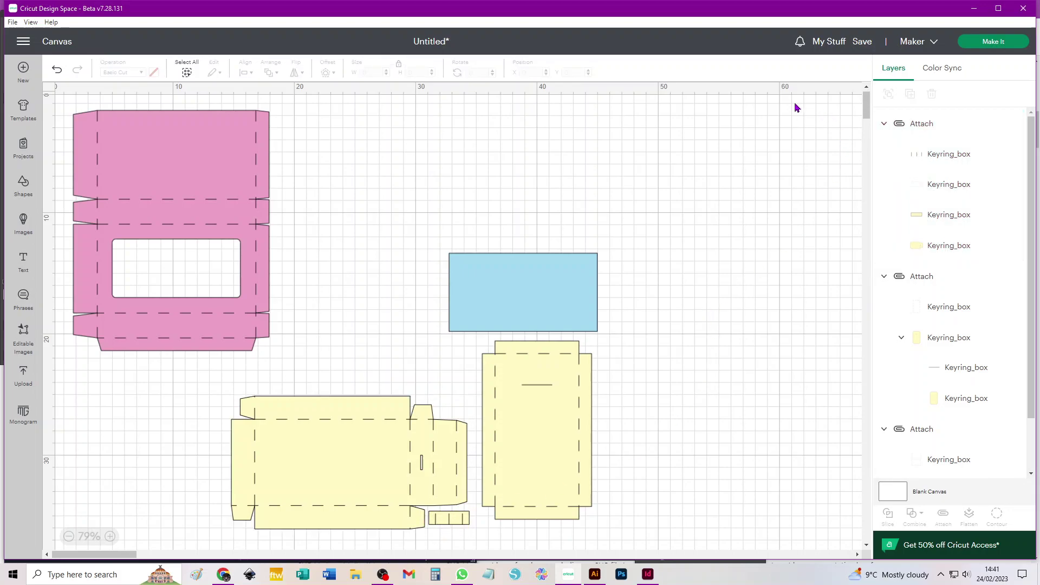
Step: Preview the three cutting mats with their material size set to 21 cm x 29.7 cm (A4), and return to the canvas
click(992, 42)
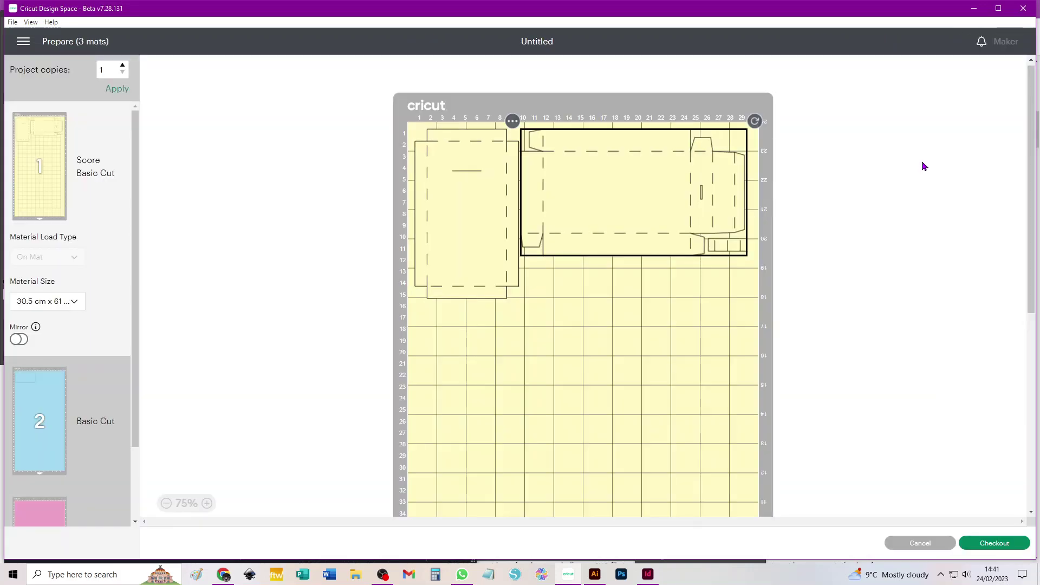
click(54, 303)
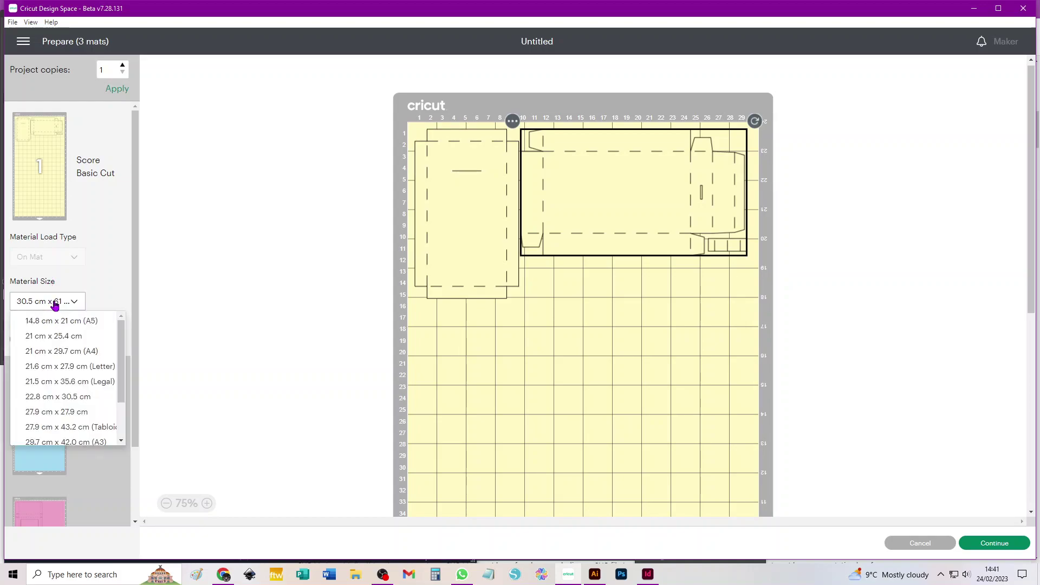
click(55, 353)
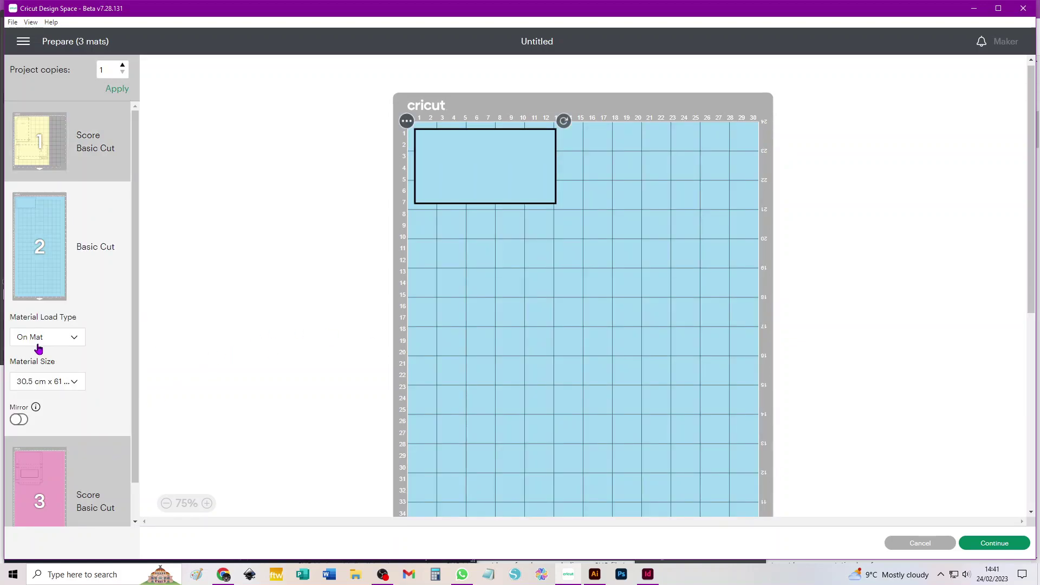
click(37, 385)
click(41, 462)
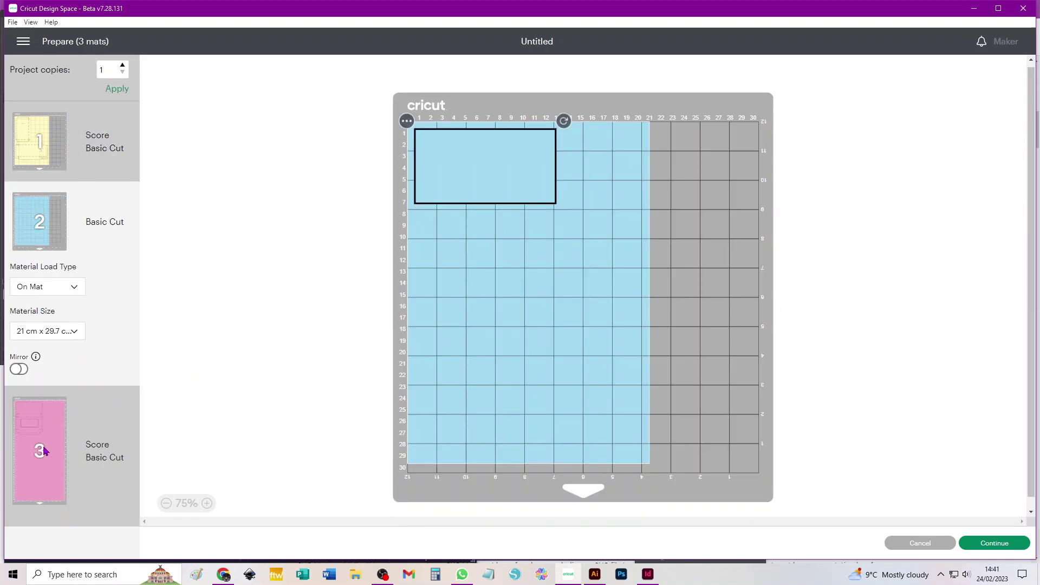
click(46, 434)
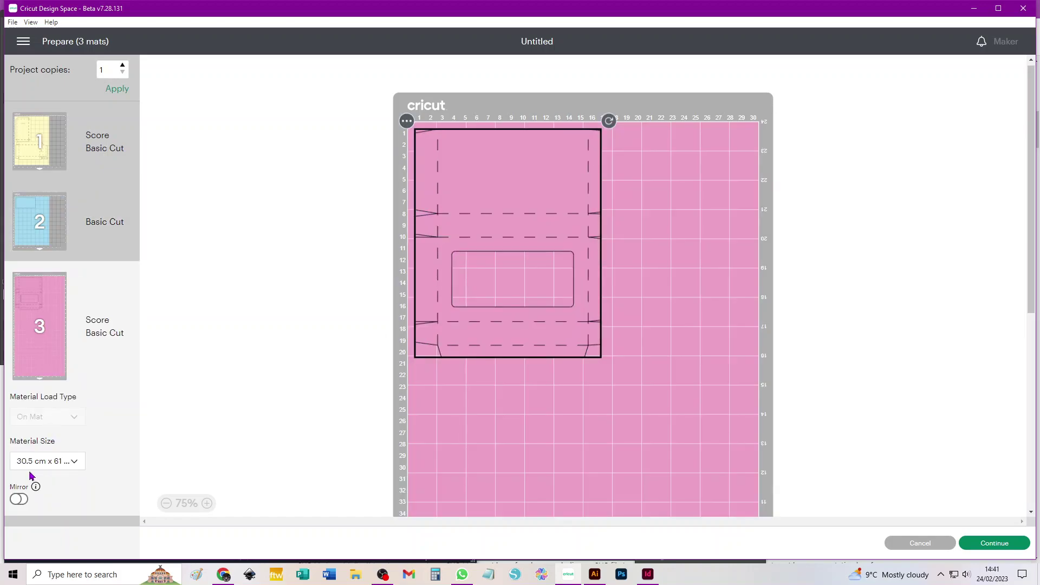
click(30, 465)
click(48, 505)
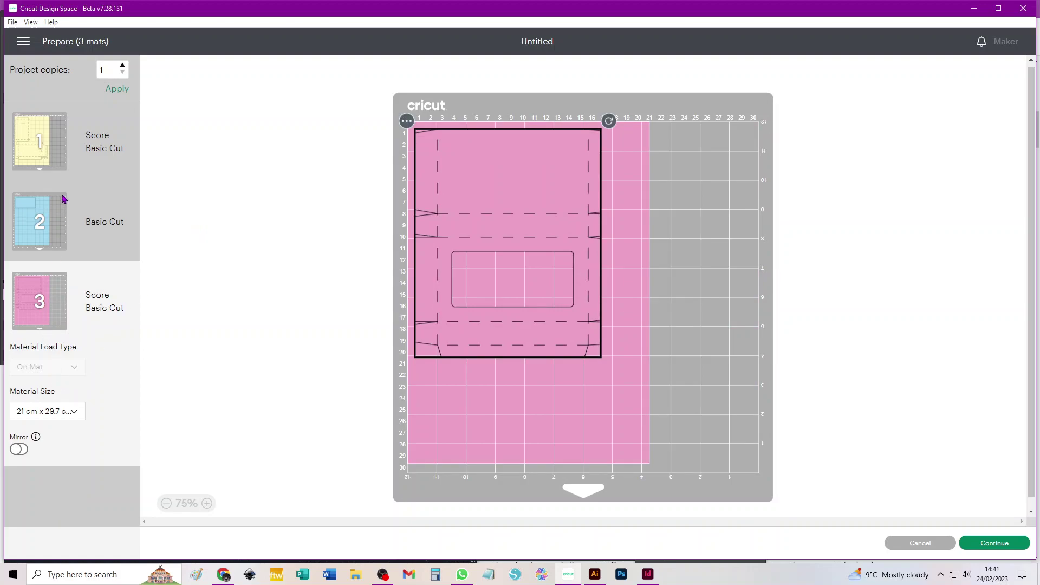
click(904, 546)
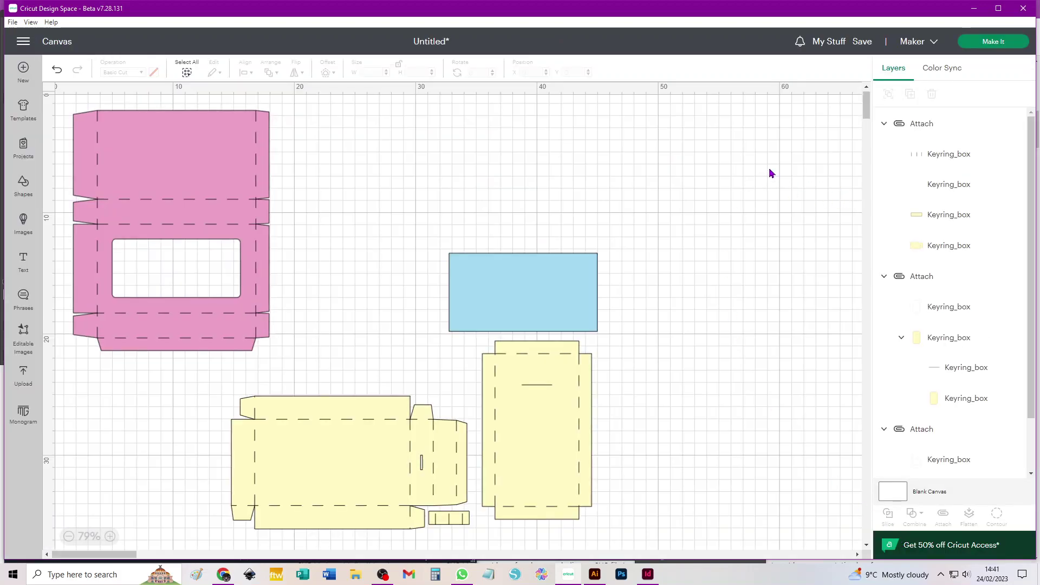
Step: Merge the pink #EDA2C6 layer into the yellow #FFF9C3 material colour and proceed to the cutting mat preview
click(940, 70)
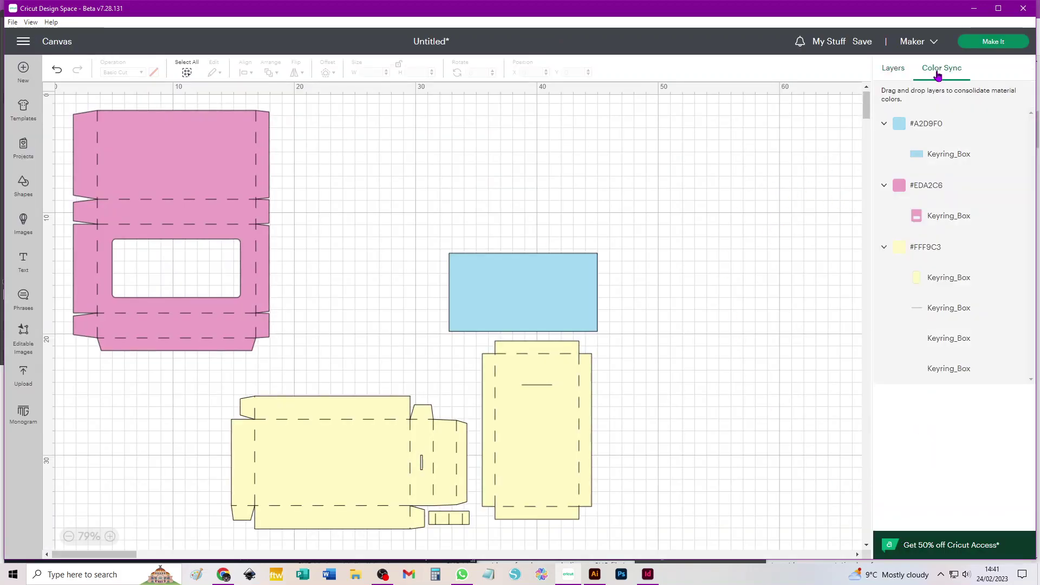
drag(972, 186, 992, 296)
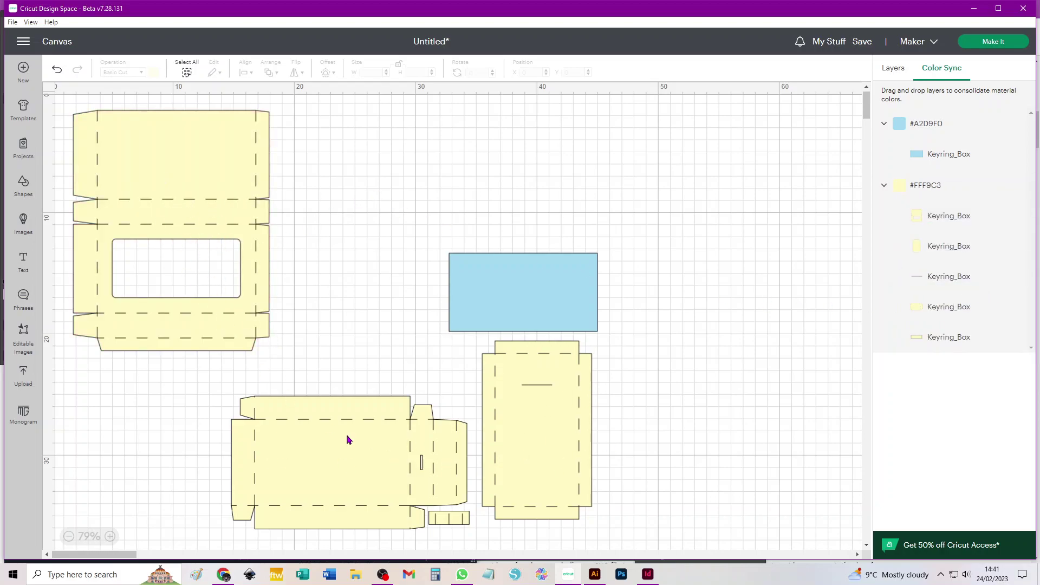
click(993, 42)
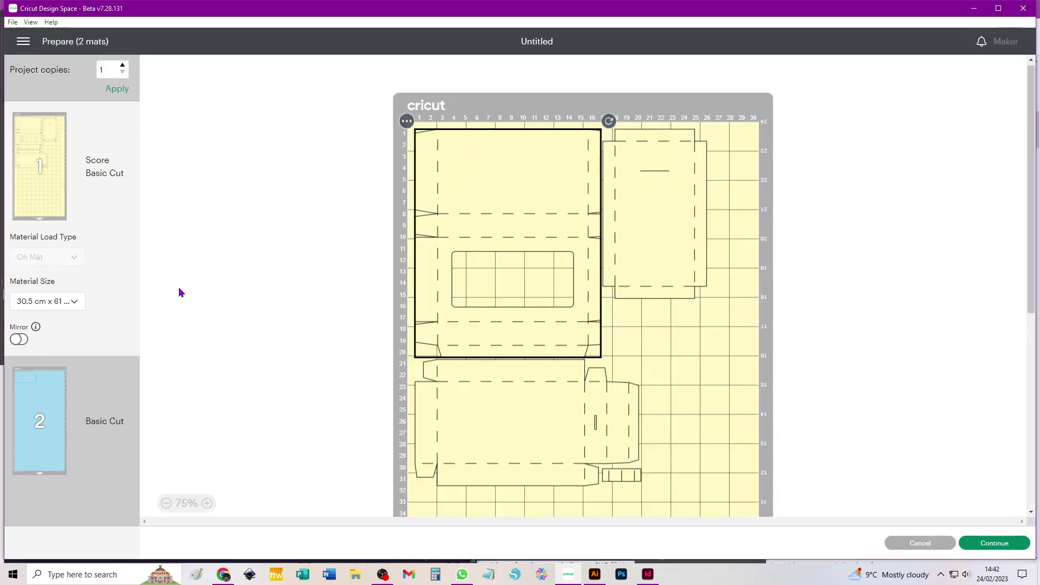
Step: Set the yellow mat's material size to 30.5 cm x 30.5 cm and fit the tall piece, rotated a quarter turn, below the windowed box
click(66, 303)
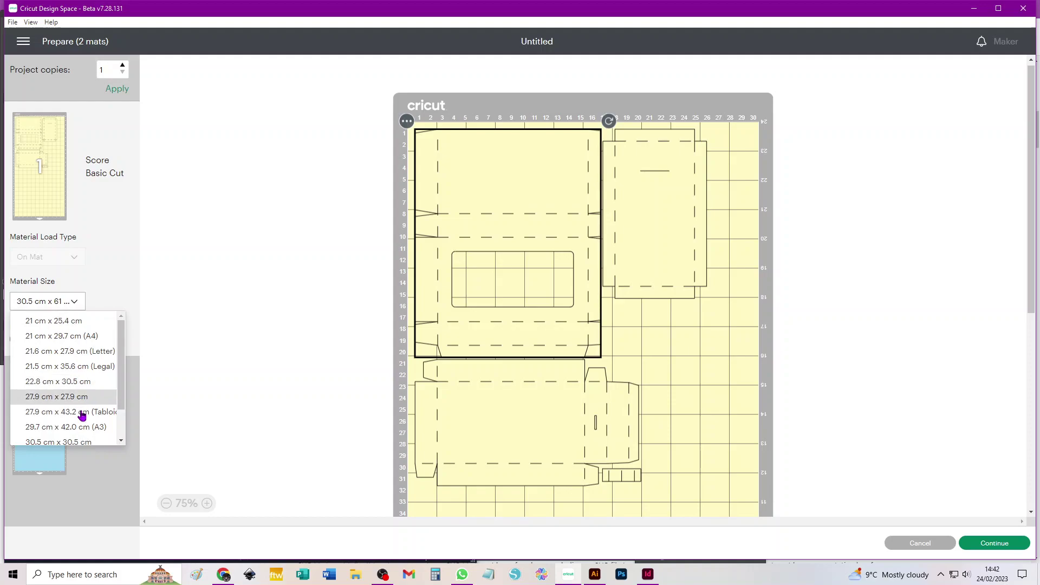
click(86, 442)
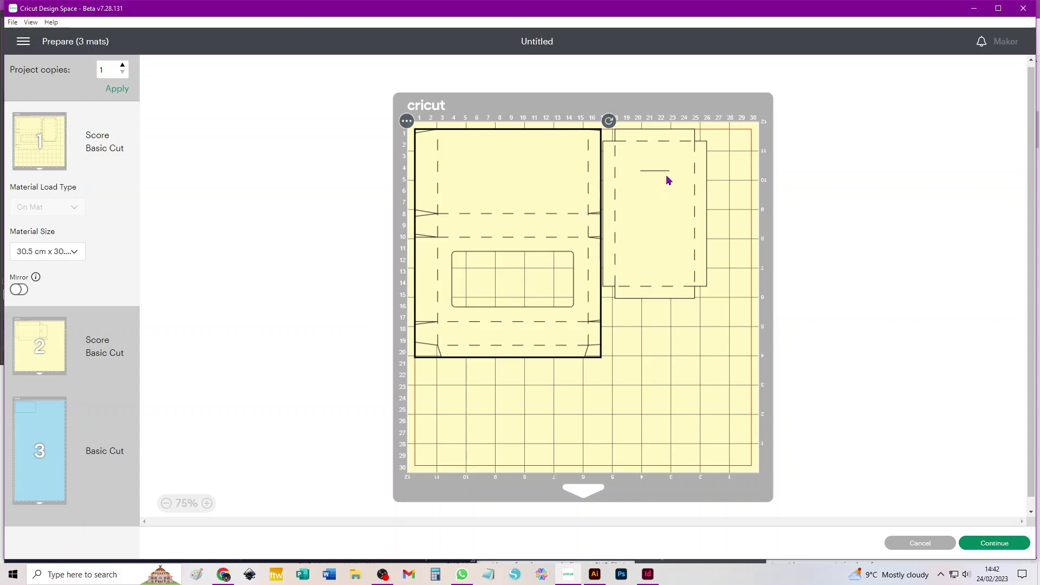
drag(668, 173, 676, 293)
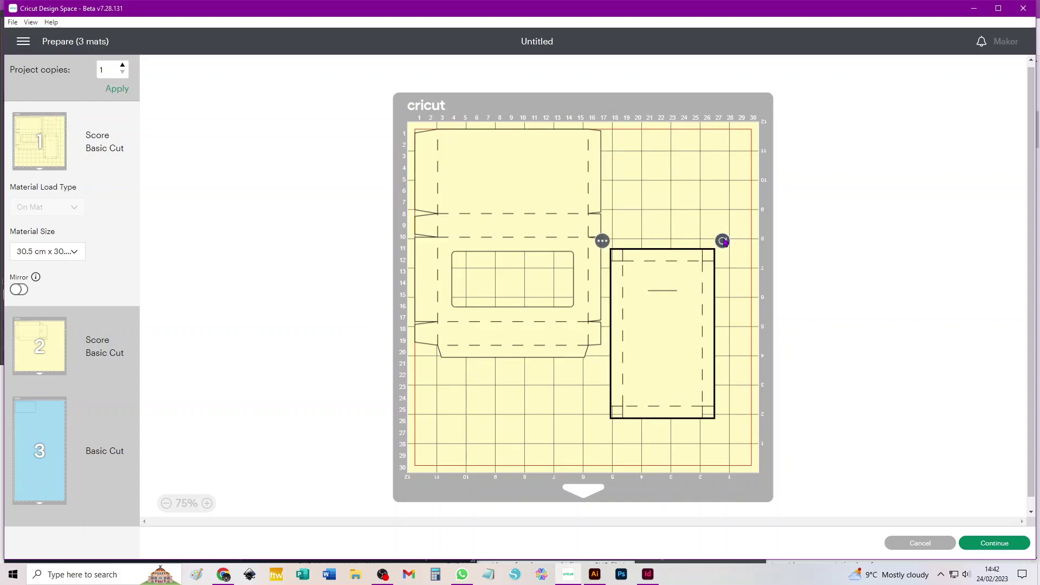
drag(723, 241, 546, 251)
drag(623, 297, 492, 439)
Step: Move the wide box and small strip from mat 2 to mat 1, and place them rotated a quarter turn beside the windowed box
click(48, 337)
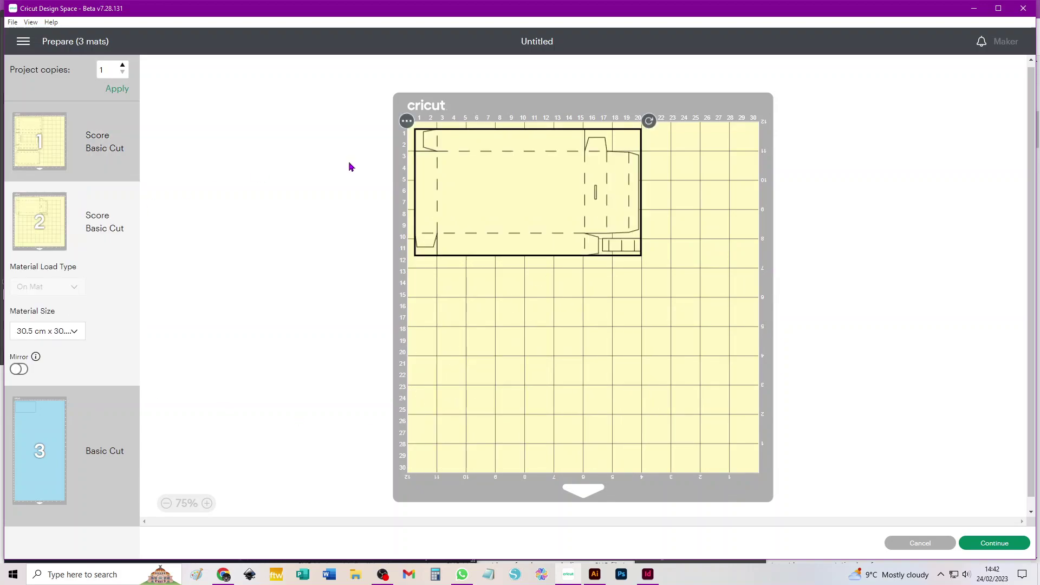
click(406, 122)
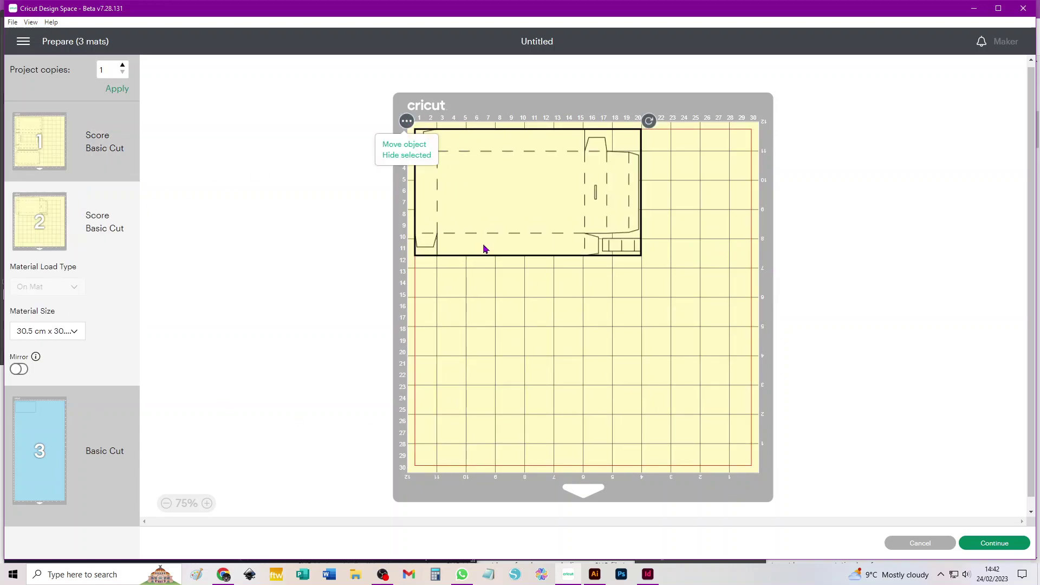
click(408, 149)
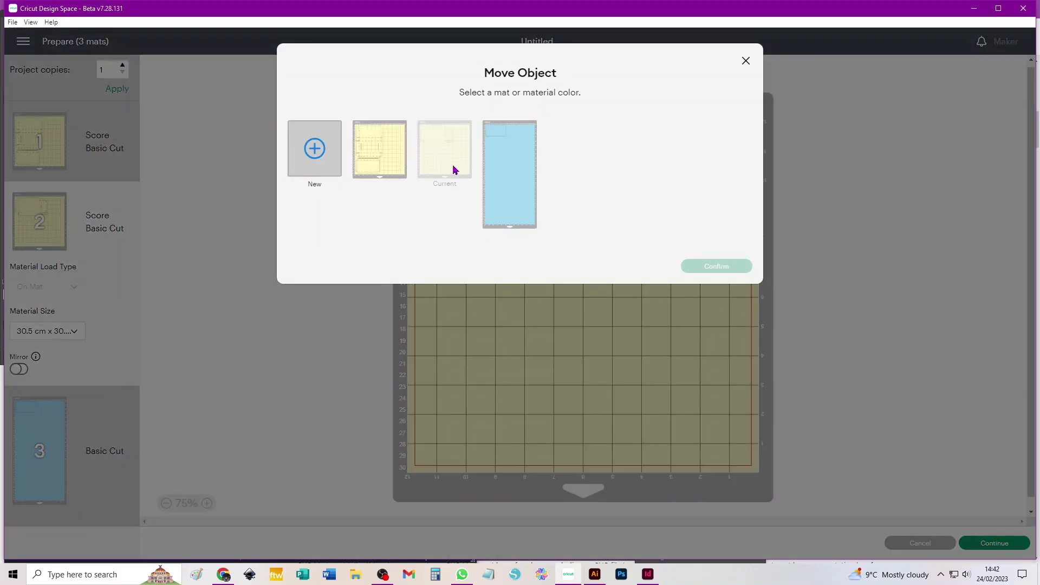
click(378, 164)
click(713, 266)
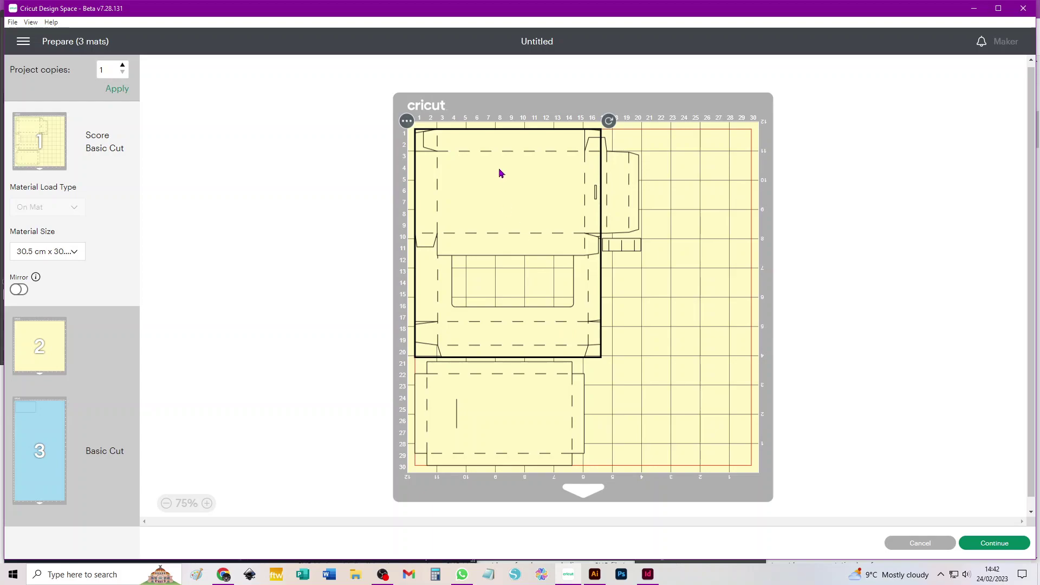
drag(499, 170, 621, 253)
drag(761, 205, 668, 344)
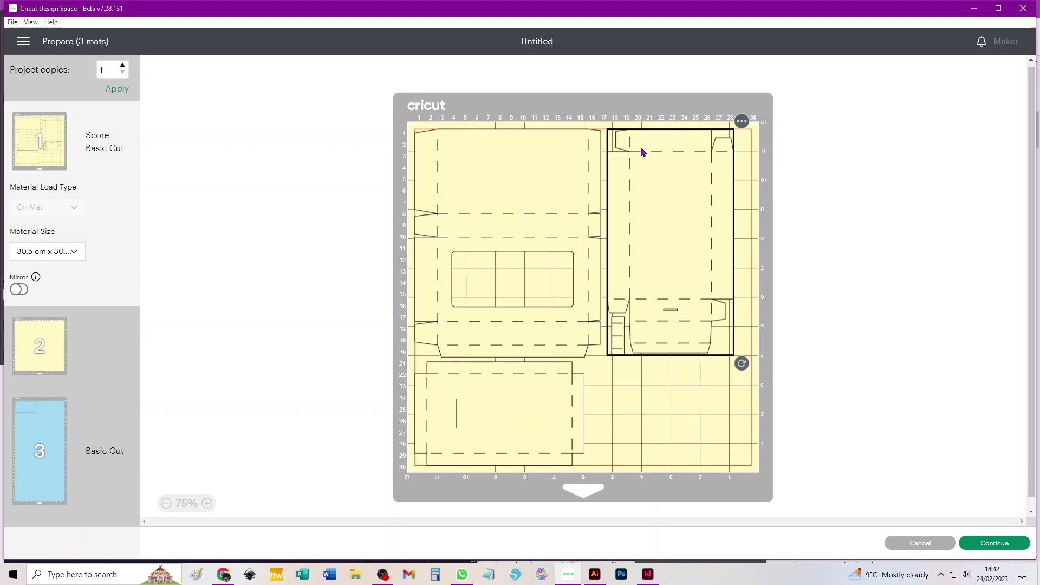
Step: Set the blue mat's material size to 21 cm x 29.7 cm (A4)
click(61, 425)
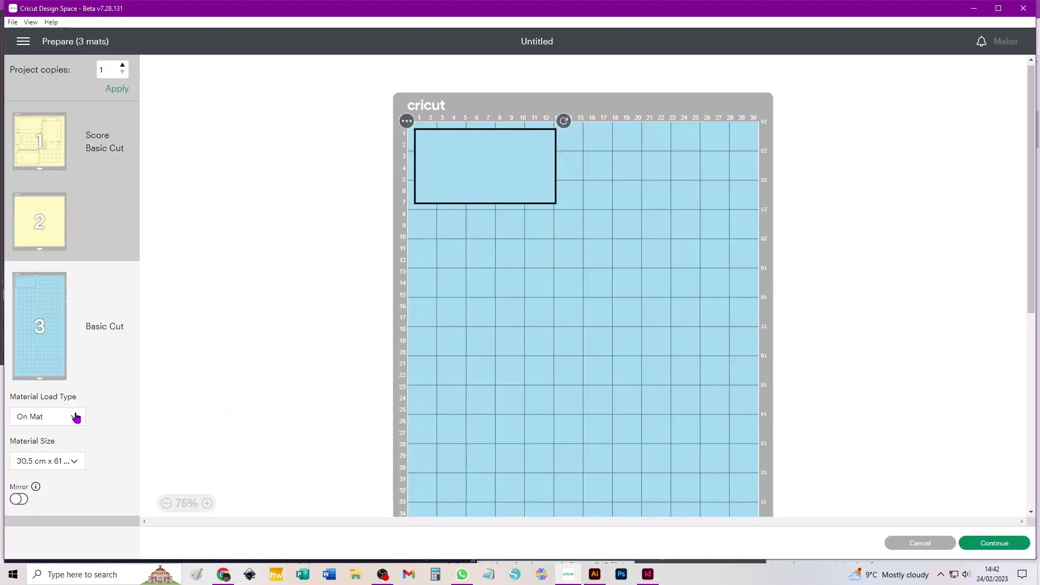
click(50, 464)
scroll(98, 428, down, 2)
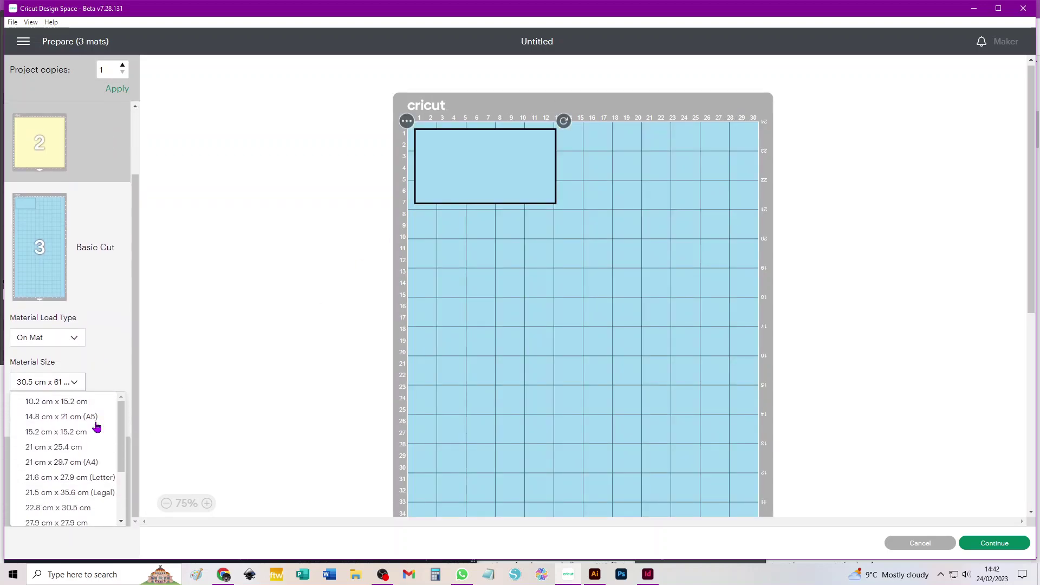
scroll(69, 442, down, 2)
scroll(69, 442, up, 2)
click(74, 468)
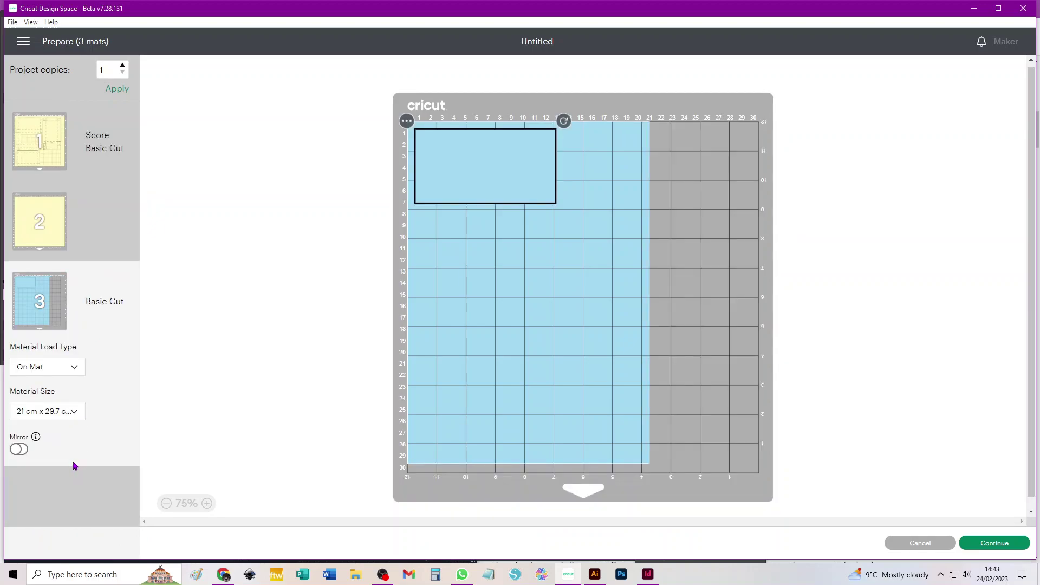
Step: Rotate the blue rectangle a quarter turn so it stands upright, and place it in the mat's starting corner
drag(477, 165, 477, 212)
drag(565, 170, 528, 289)
drag(496, 219, 462, 200)
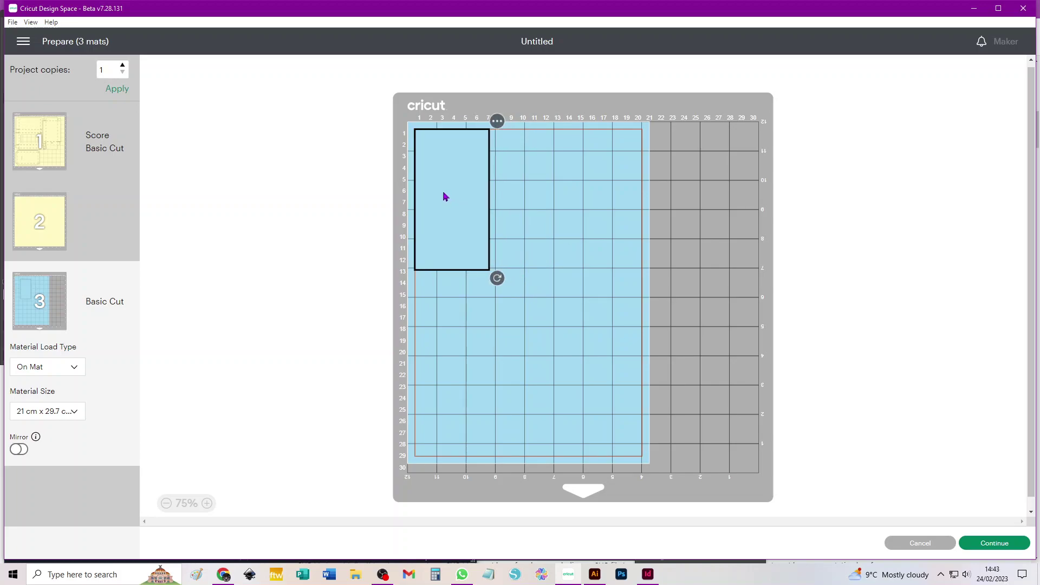